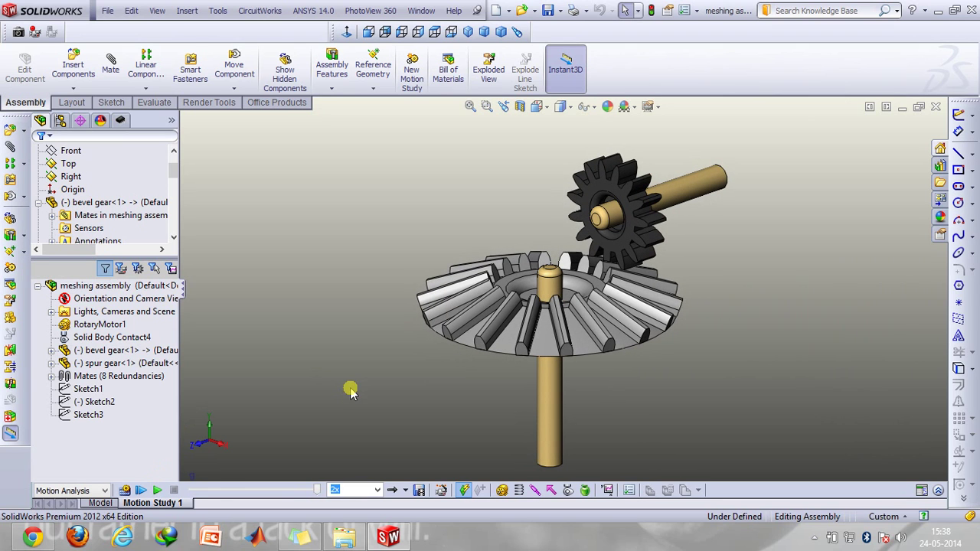
- Minimize the gear assembly and bring up the spur gear part in an isometric view
click(902, 107)
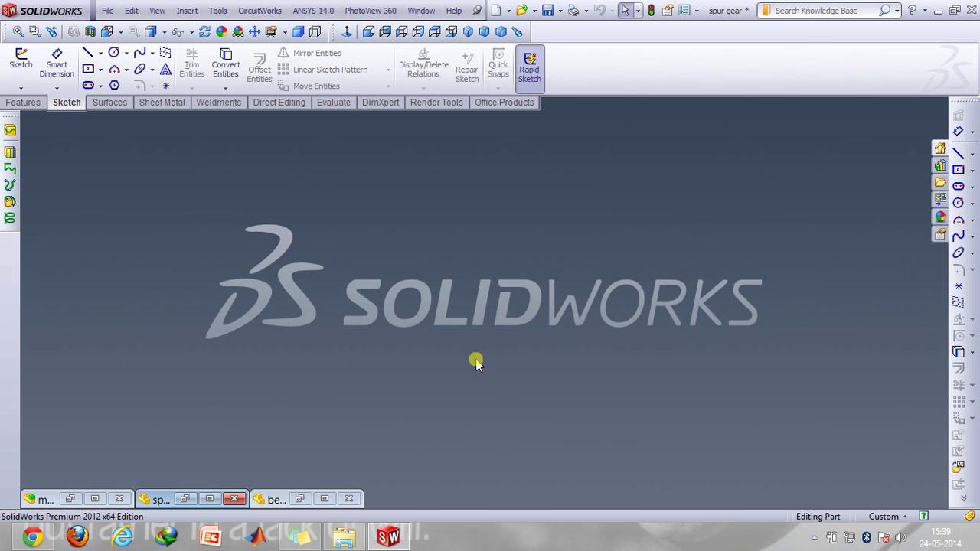
click(208, 498)
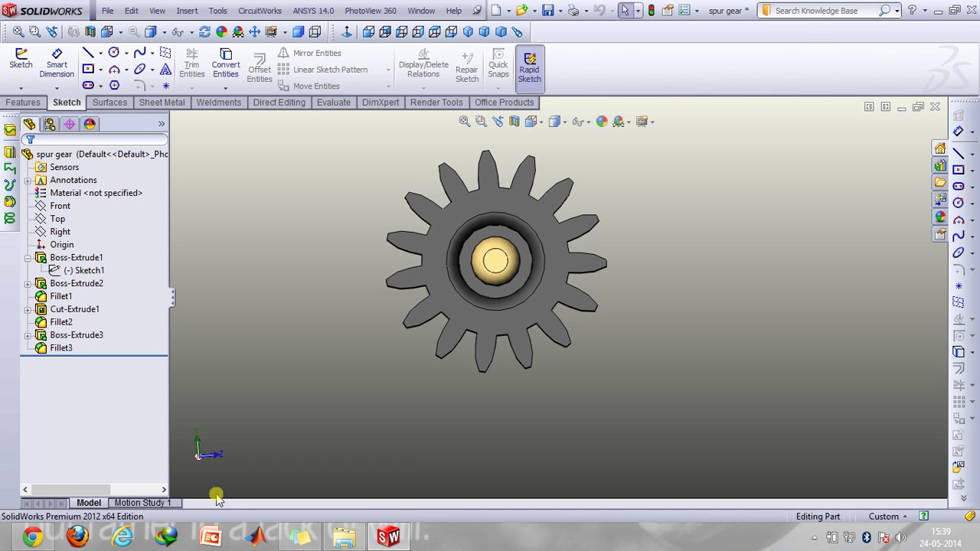
key(ctrl+7)
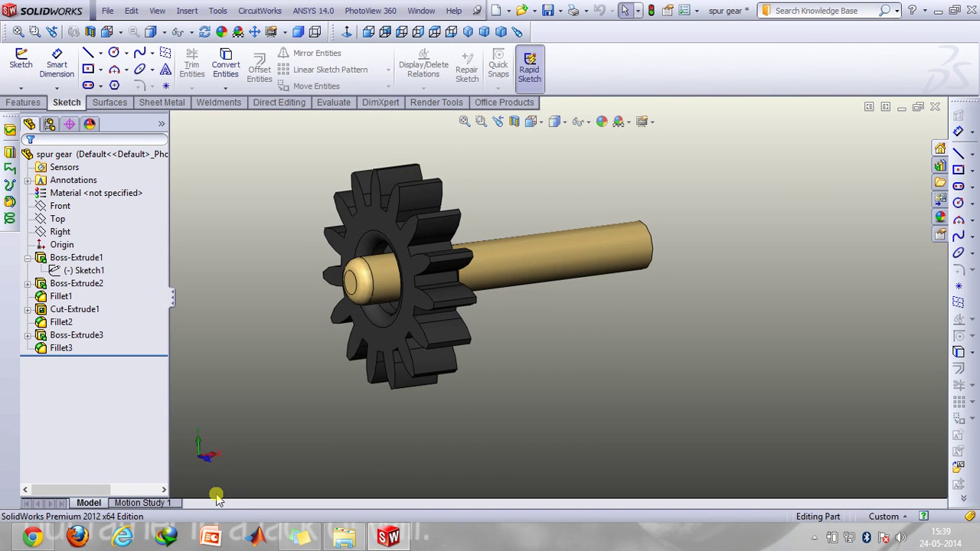
- Select and clear the spur gear's shaft, return to Front view, and pick Sketch1
click(607, 218)
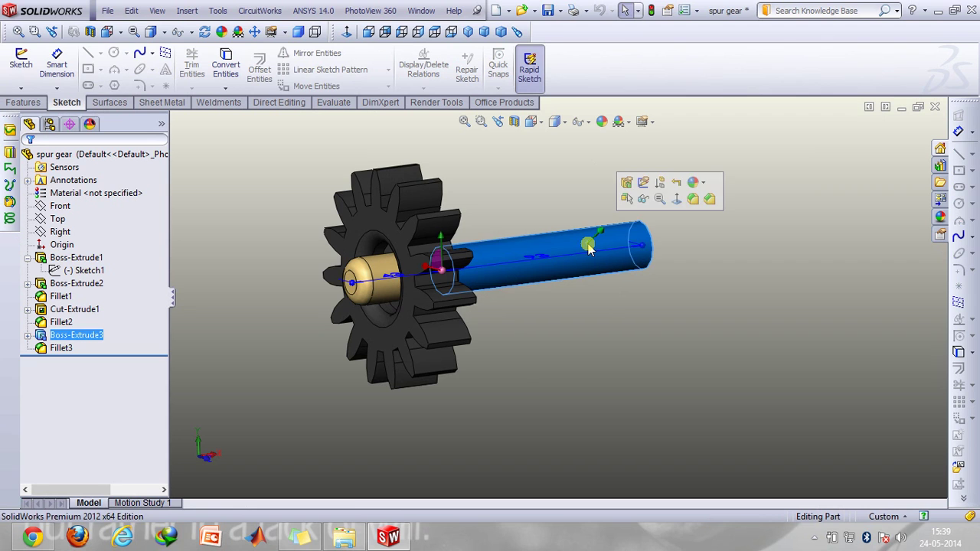
click(38, 102)
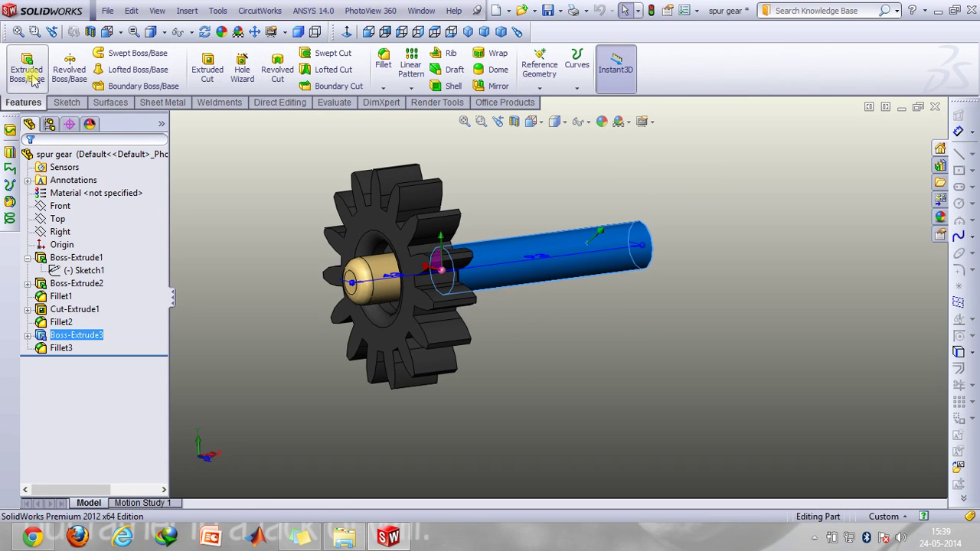
click(255, 182)
key(ctrl+1)
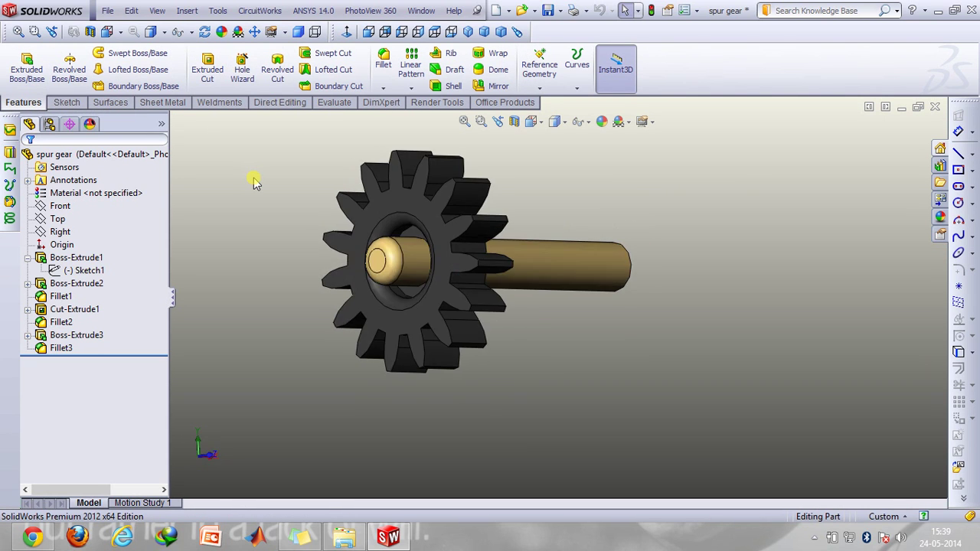
click(83, 271)
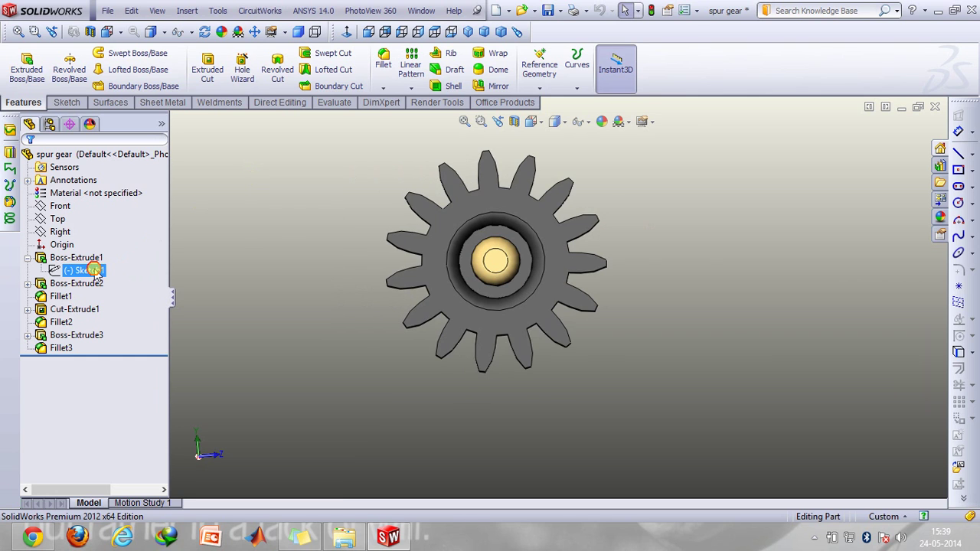
right_click(83, 270)
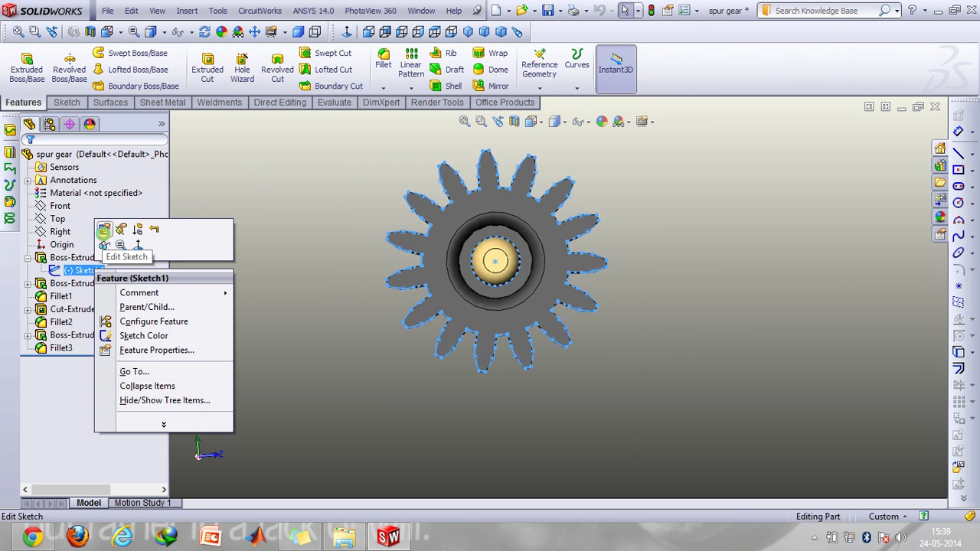
click(104, 230)
click(481, 121)
drag(461, 142, 543, 214)
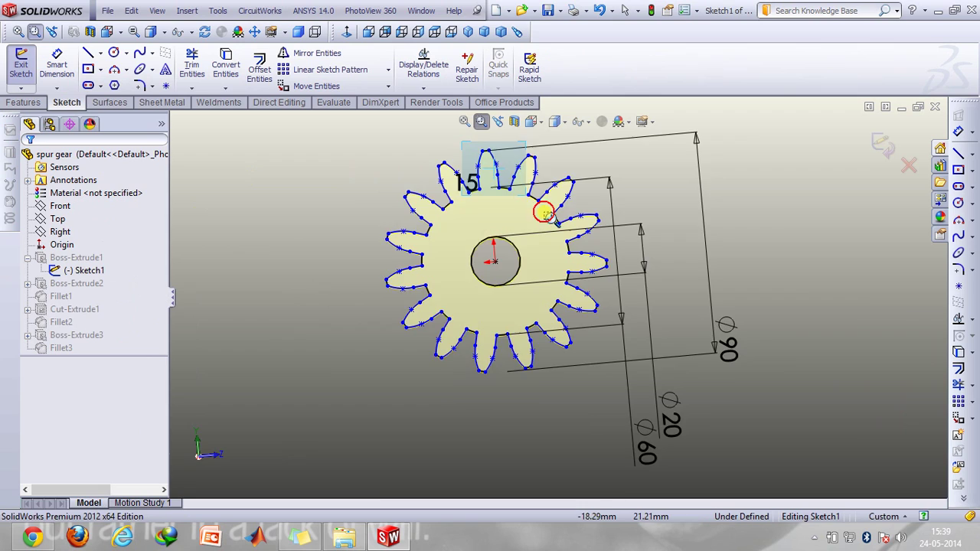
drag(357, 134, 641, 328)
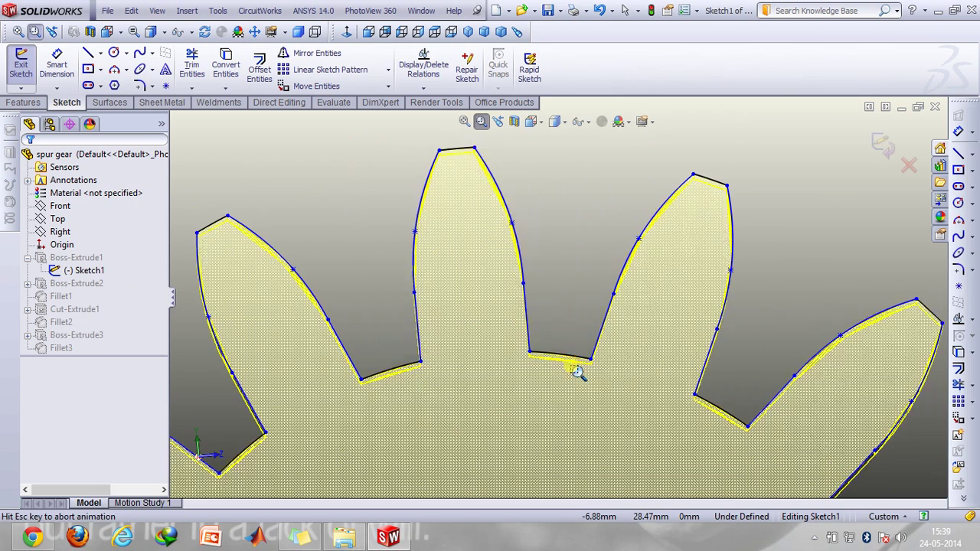
click(481, 121)
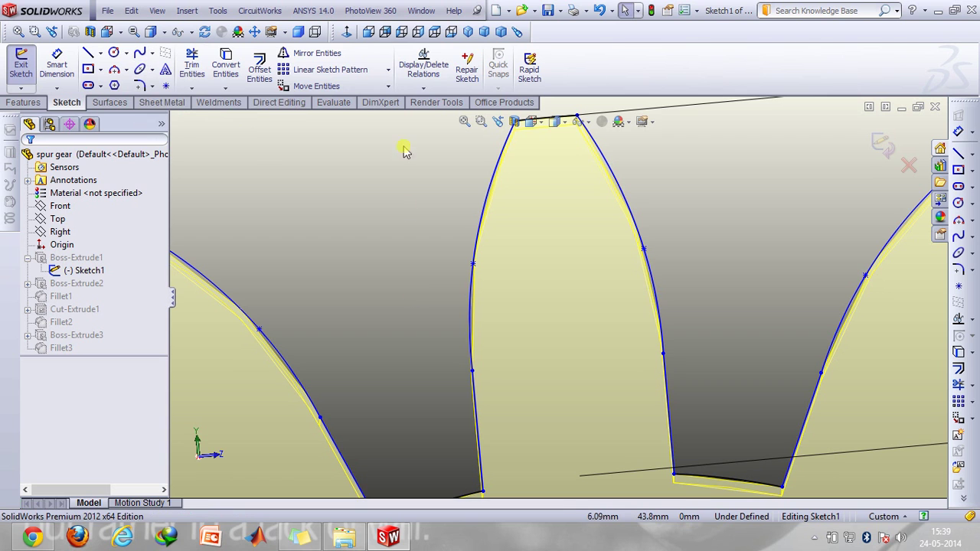
click(388, 69)
click(358, 96)
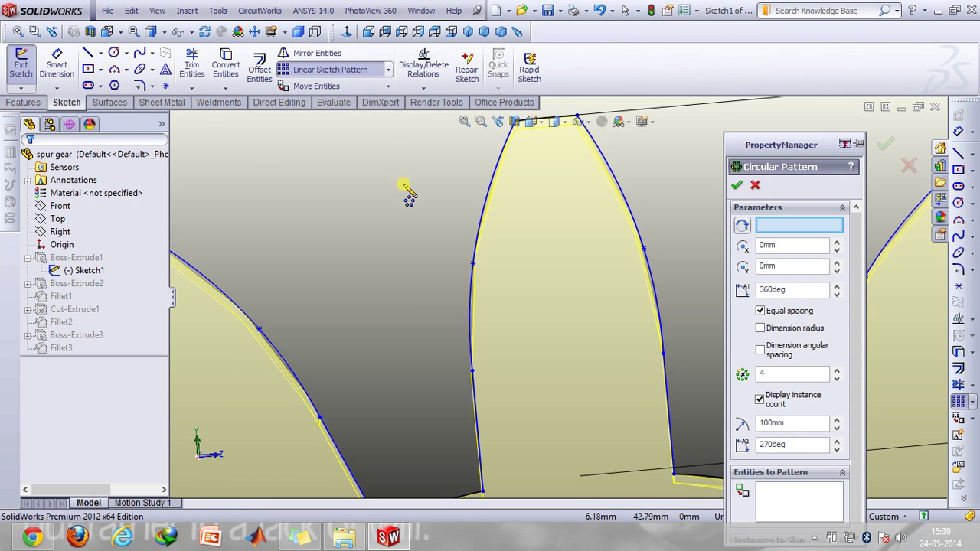
key(f)
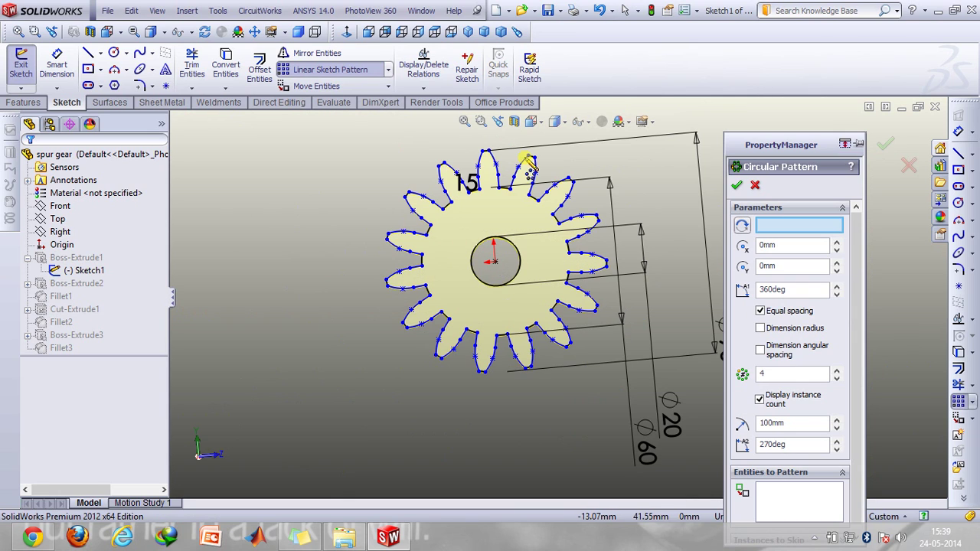
click(788, 373)
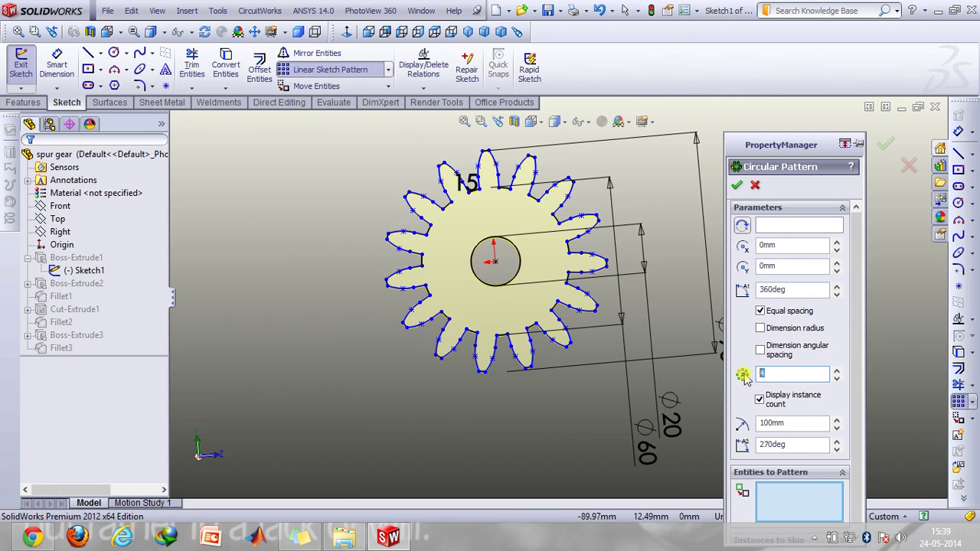
click(754, 187)
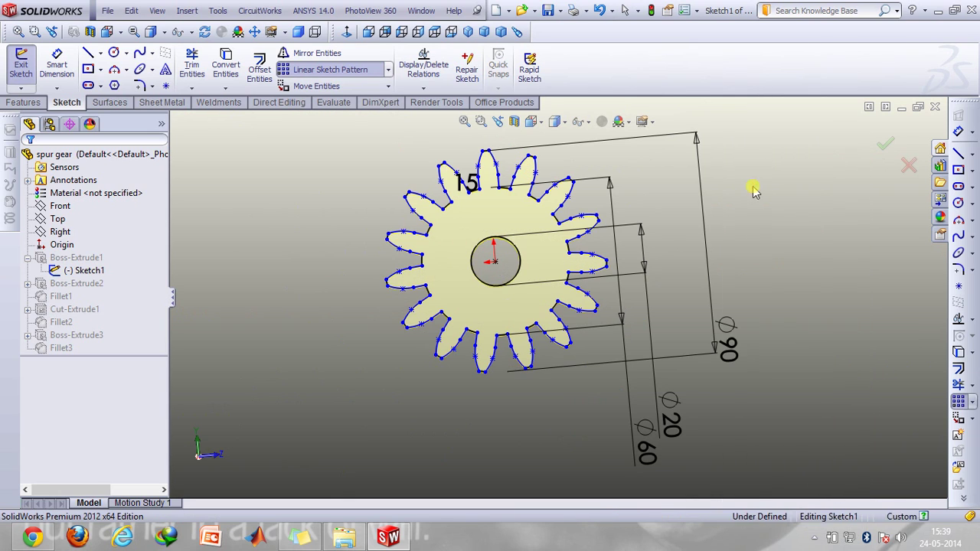
click(909, 166)
click(505, 281)
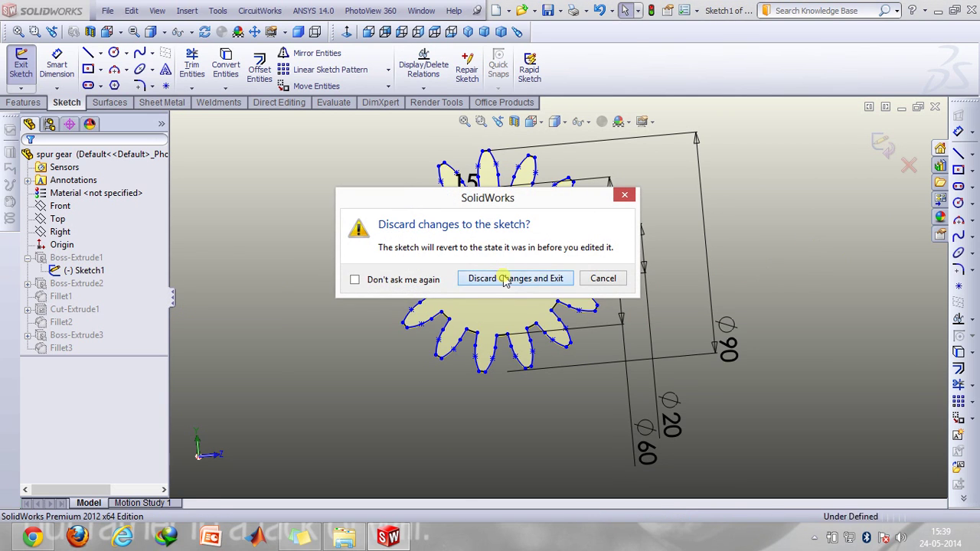
- Minimize the spur gear and bring up the bevel gear part in an isometric view
click(901, 106)
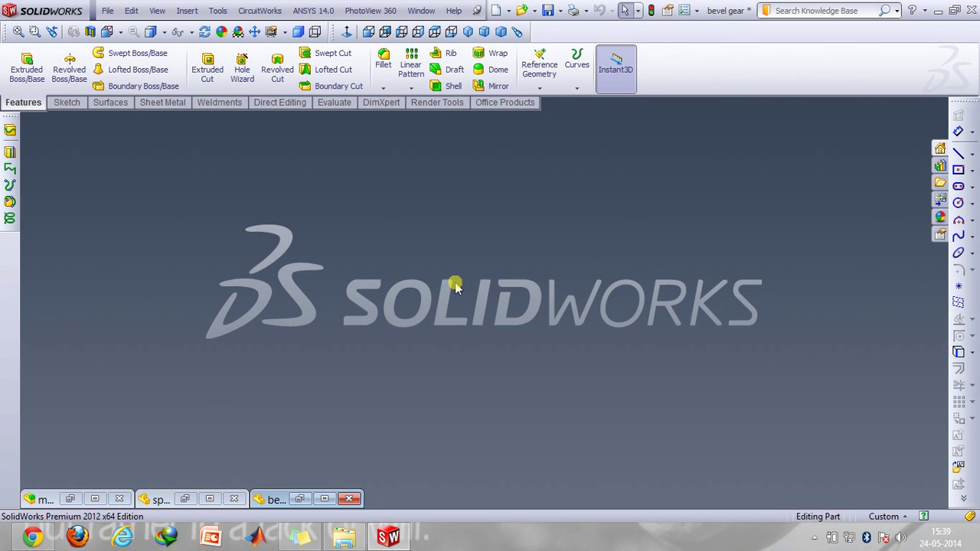
click(324, 499)
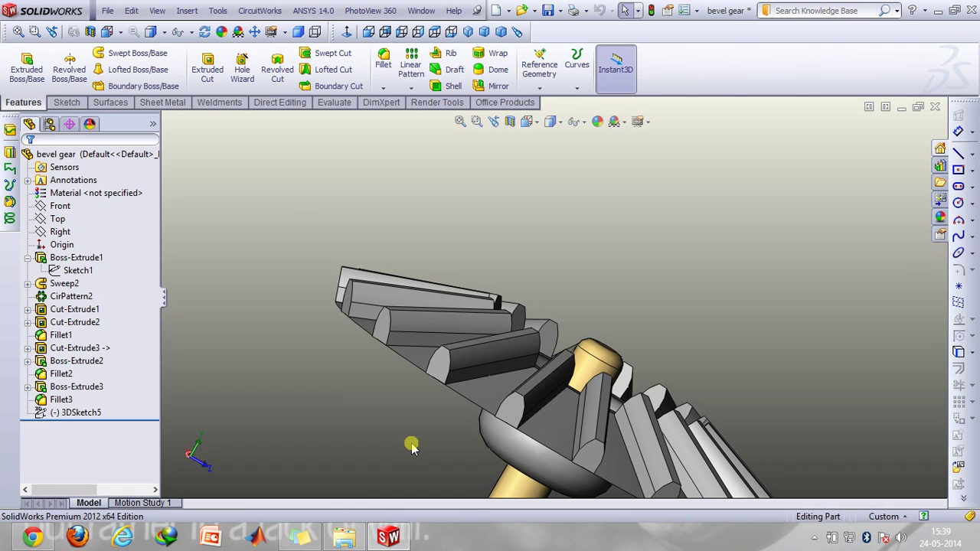
key(ctrl+7)
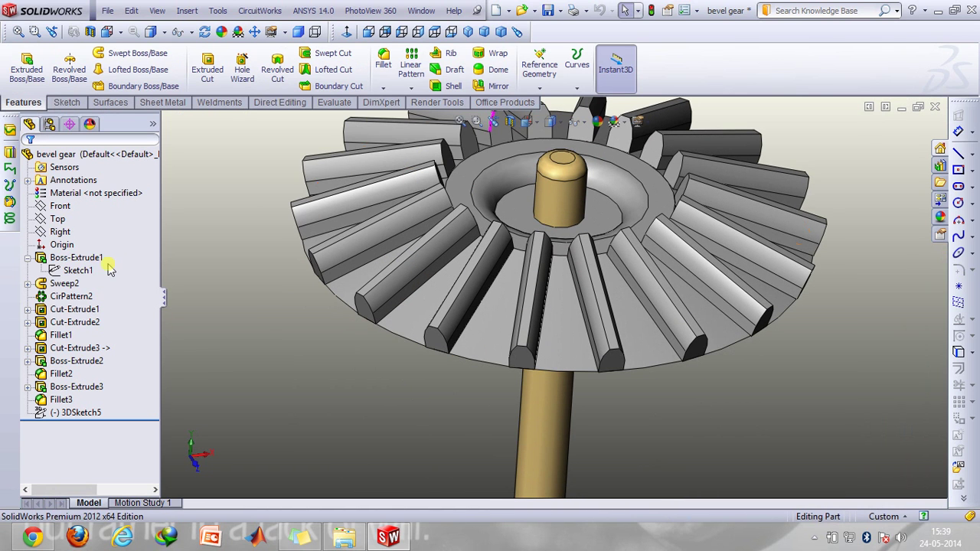
- Inspect Boss-Extrude1's settings (20 mm Blind, 70° outward draft) and cancel without changes
right_click(73, 259)
click(94, 214)
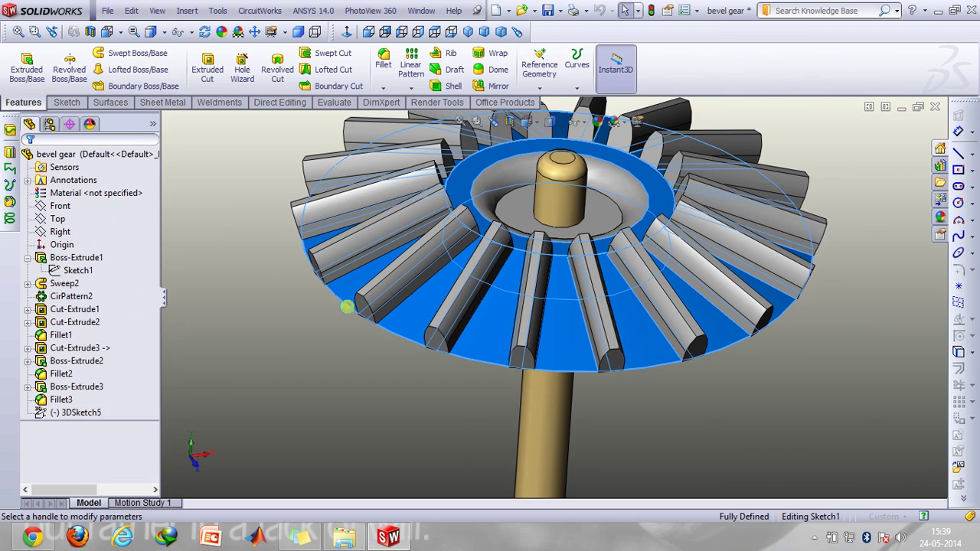
drag(820, 339, 762, 339)
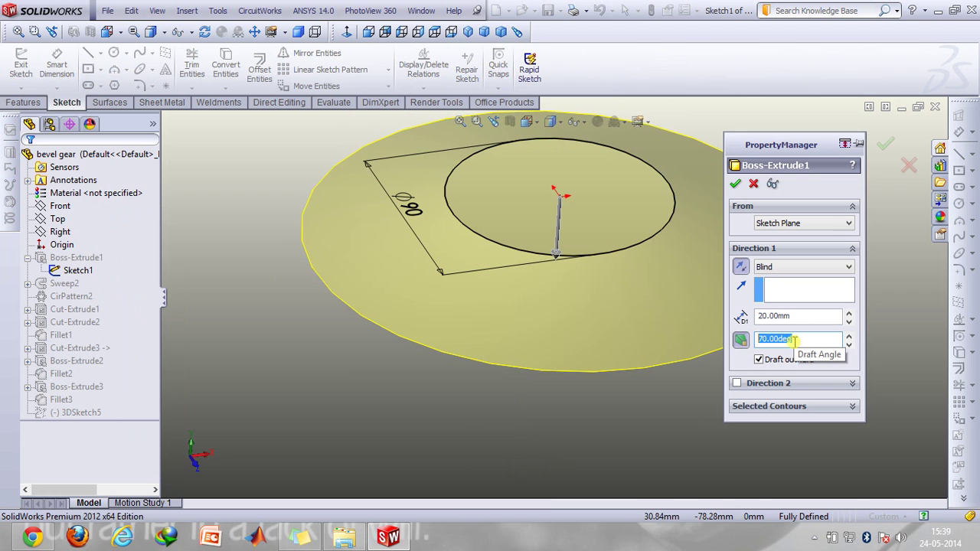
click(753, 185)
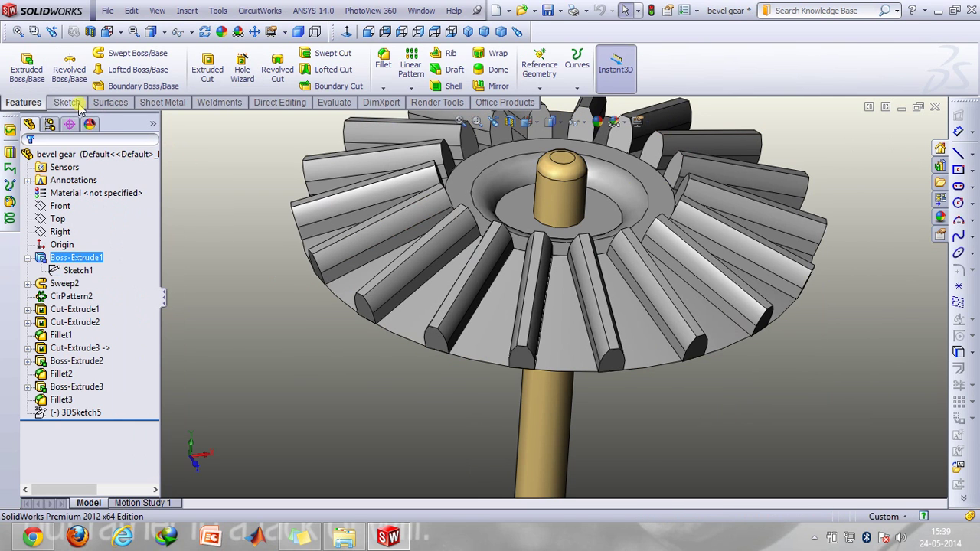
- Draw a Spline on Surface in 3DSketch8 from near the hub to the rim between two teeth
click(67, 103)
click(151, 52)
click(165, 81)
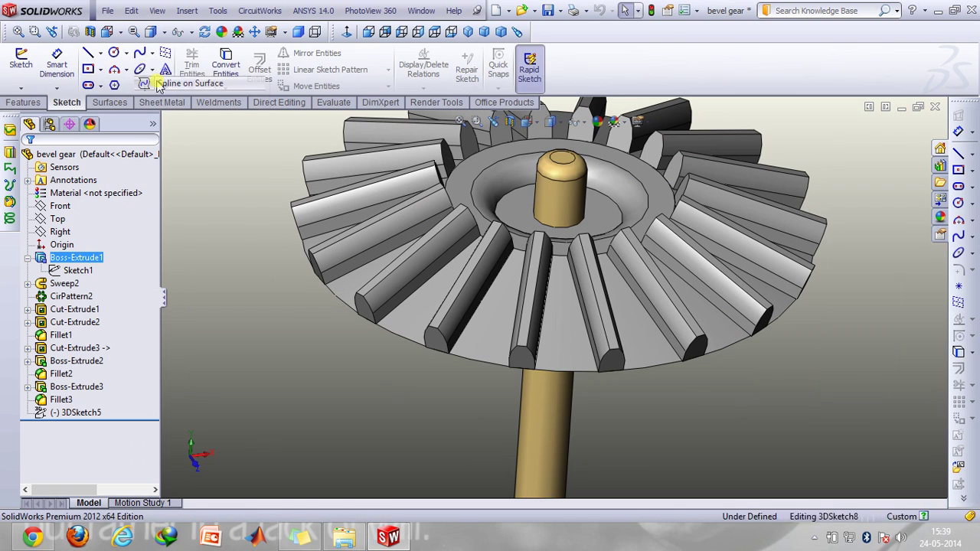
click(561, 256)
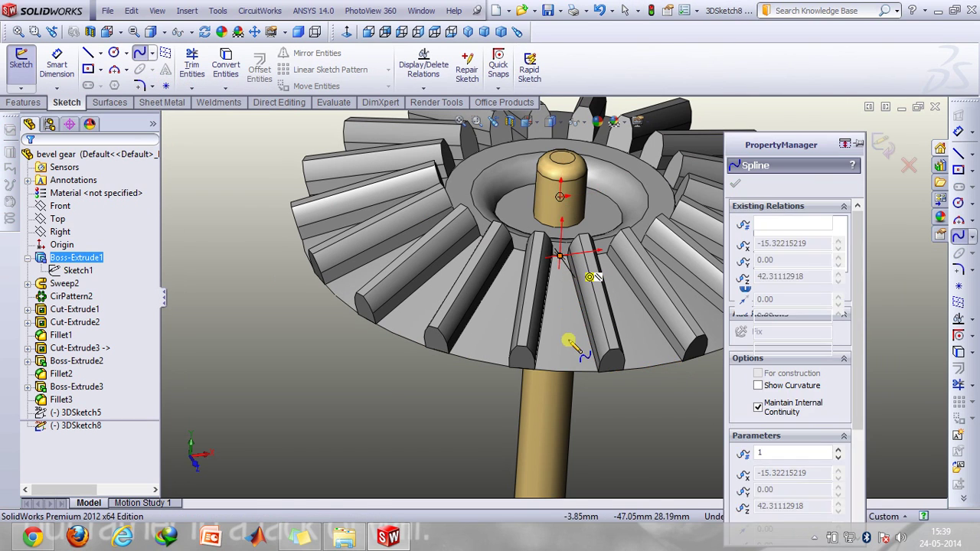
click(566, 371)
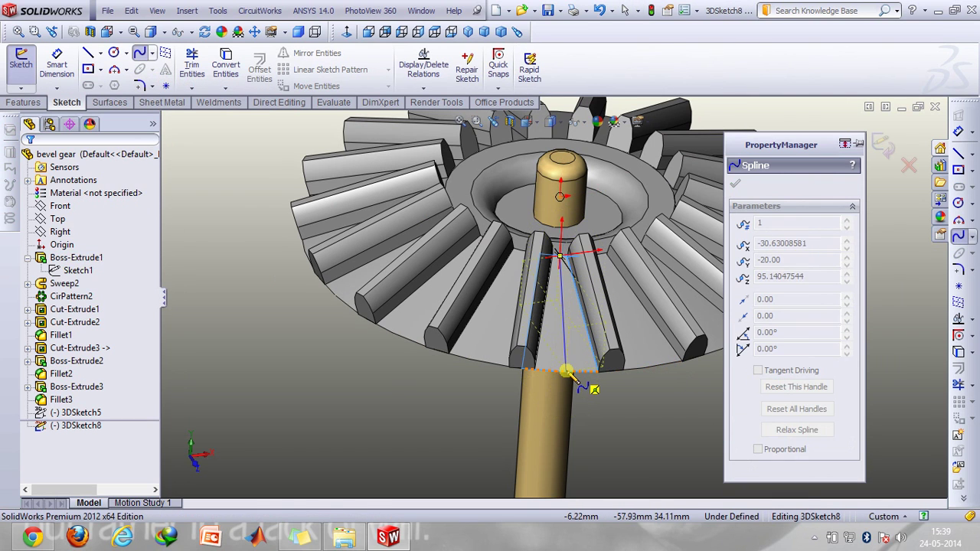
double_click(571, 375)
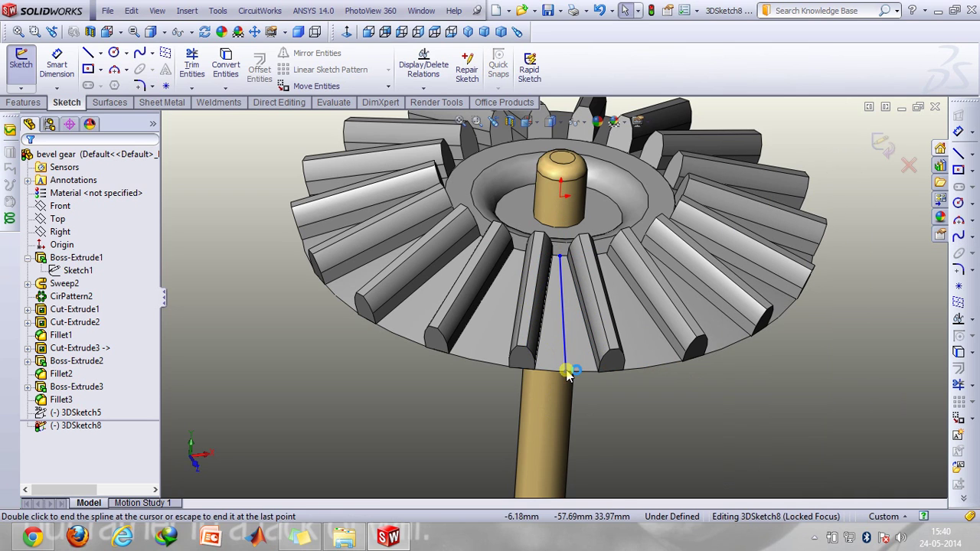
click(164, 57)
click(566, 367)
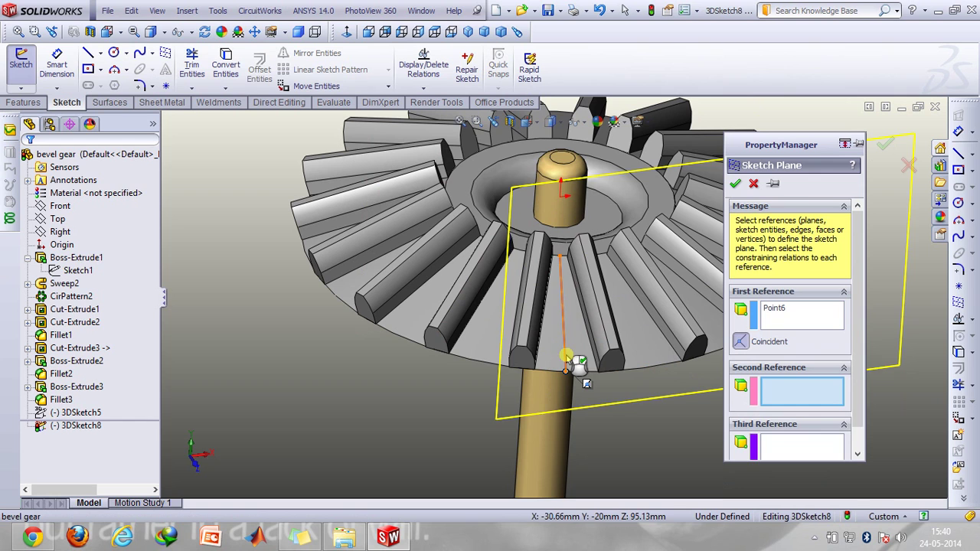
click(565, 357)
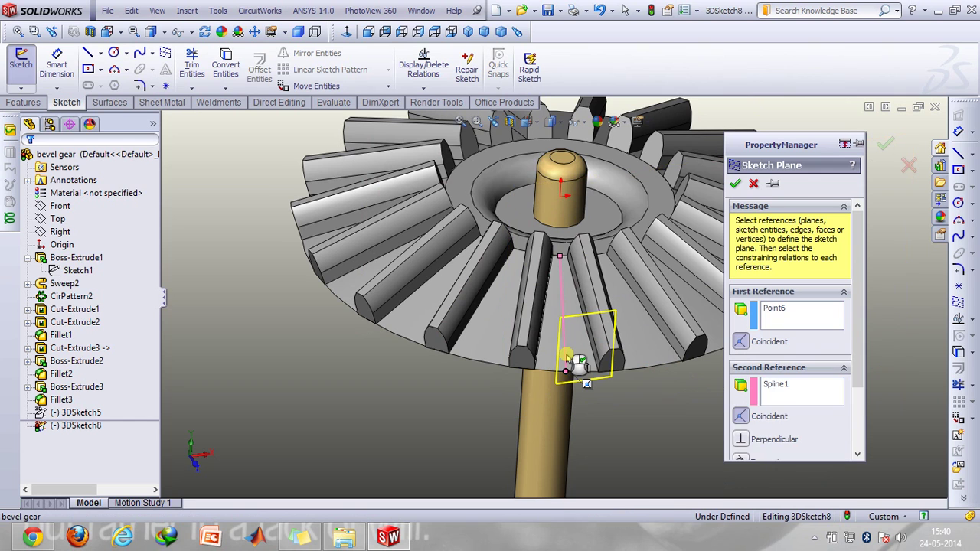
click(747, 440)
middle_drag(748, 439, 758, 453)
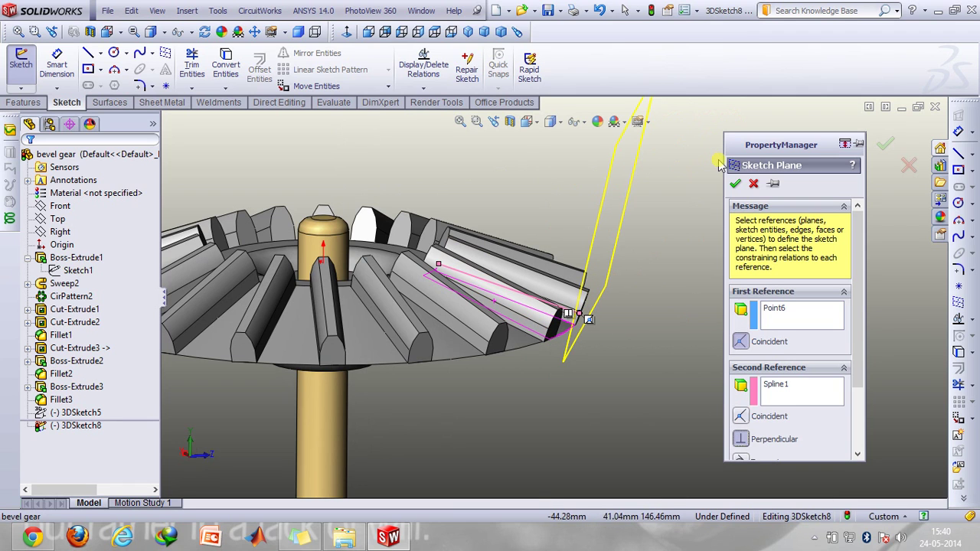
key(Up)
key(Up)
key(Up)
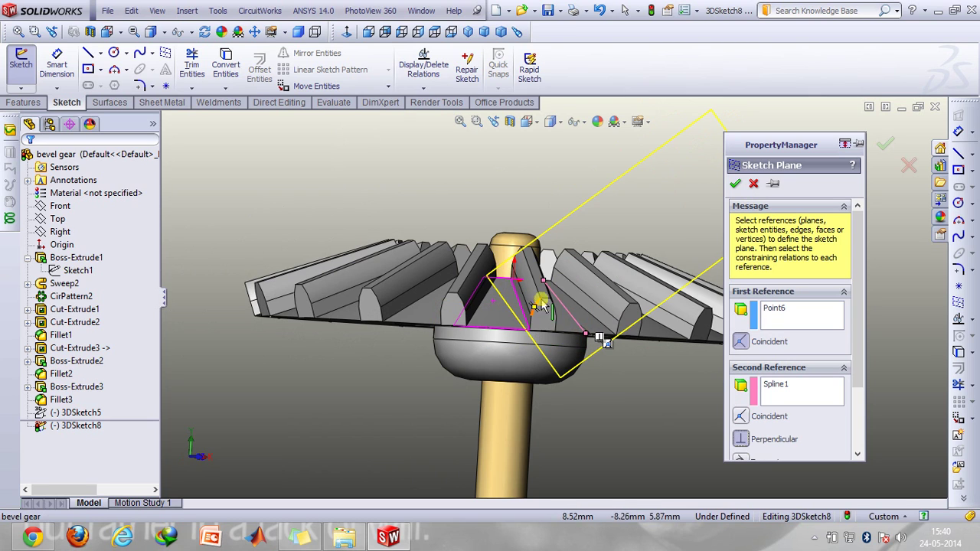
click(753, 183)
- Exit the unfinished 3D sketch, discarding its changes
click(909, 165)
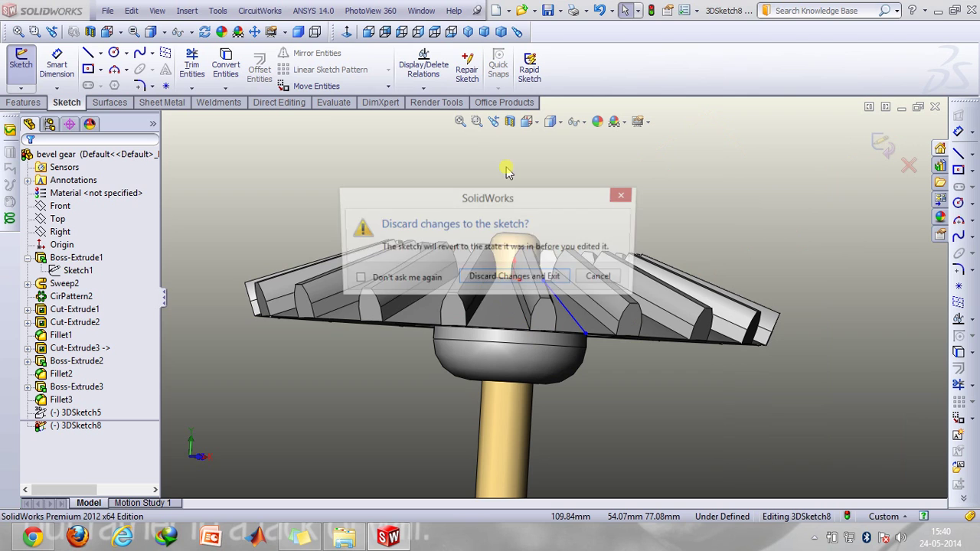
click(517, 279)
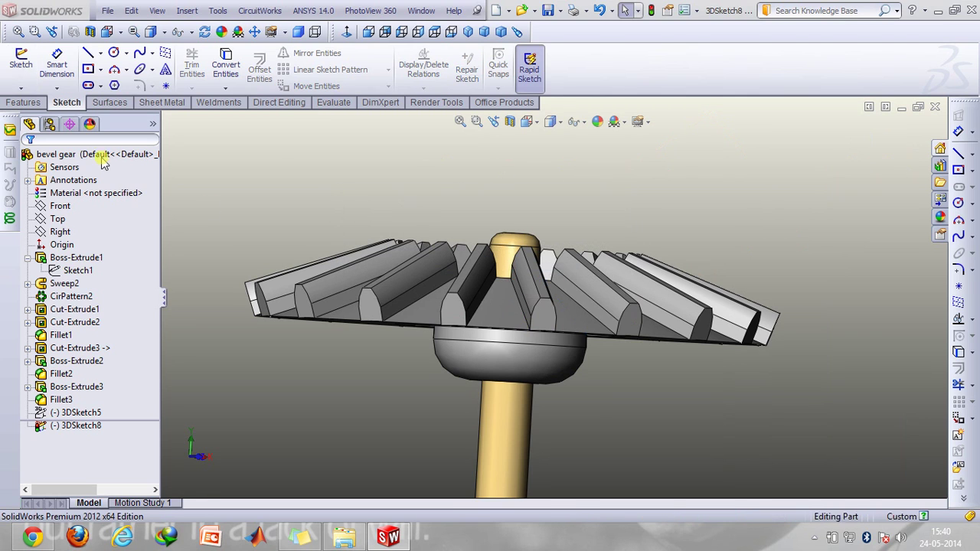
click(22, 102)
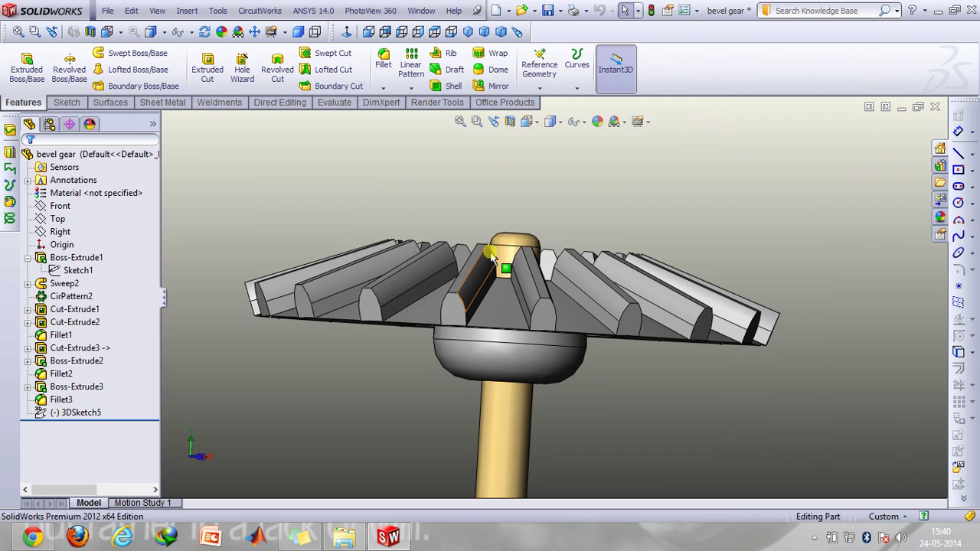
- Try a circular pattern around the gear's temporary axis, then cancel it
click(411, 89)
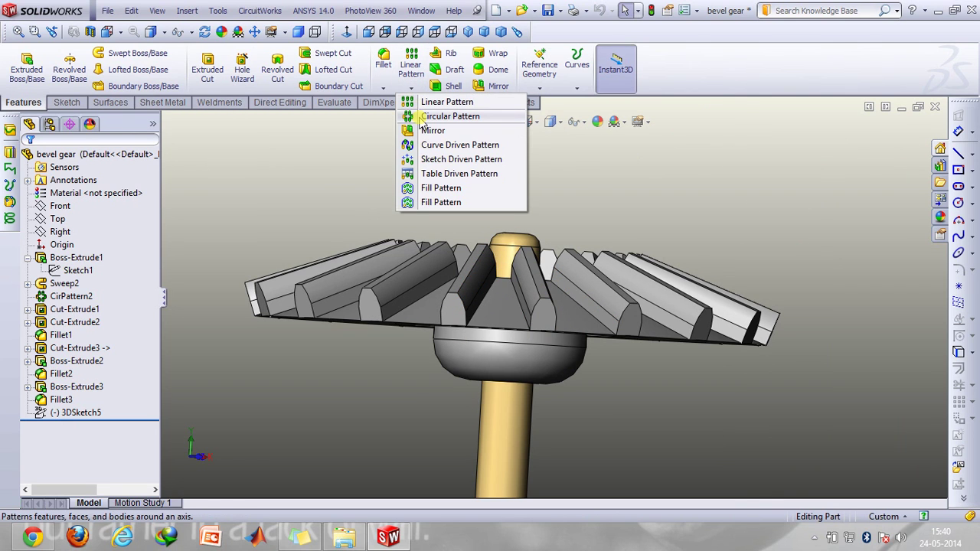
click(420, 119)
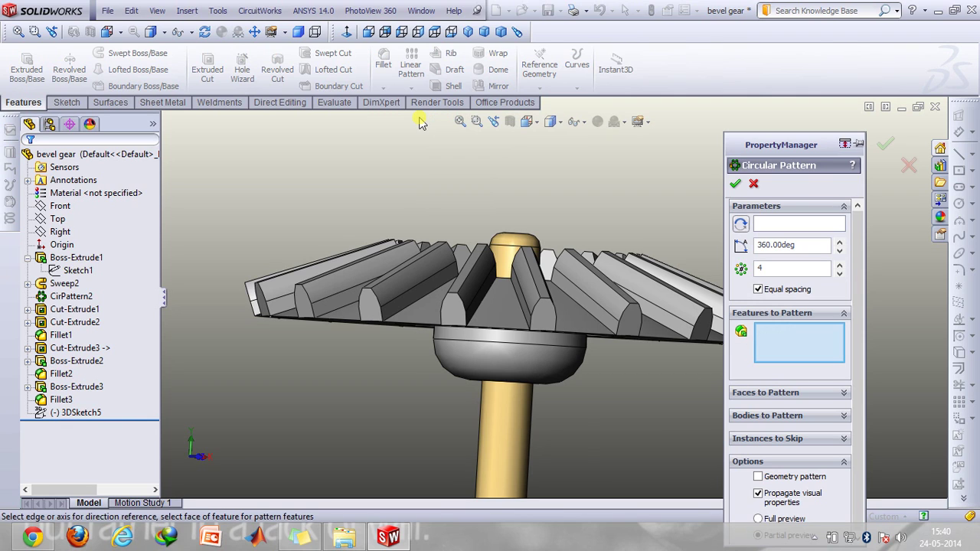
click(740, 267)
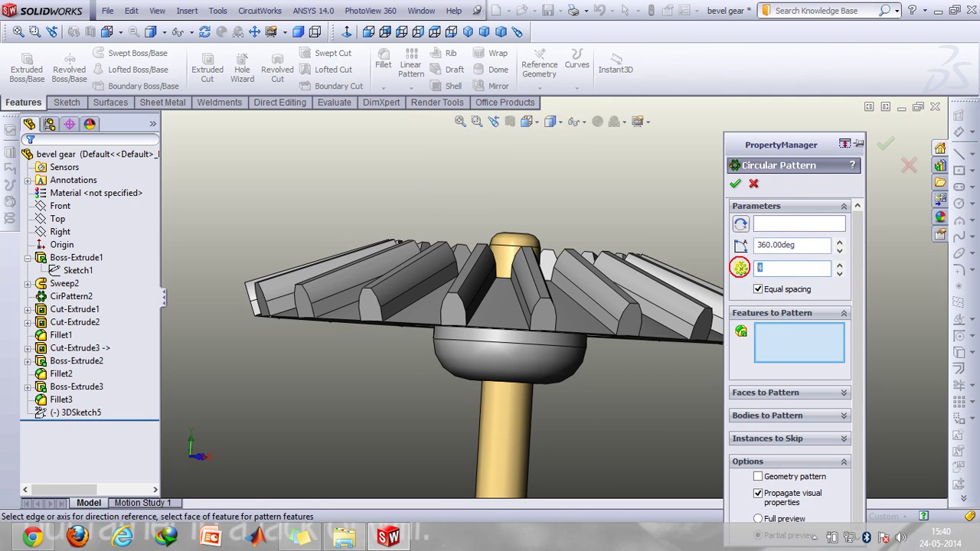
click(772, 221)
click(578, 122)
click(591, 165)
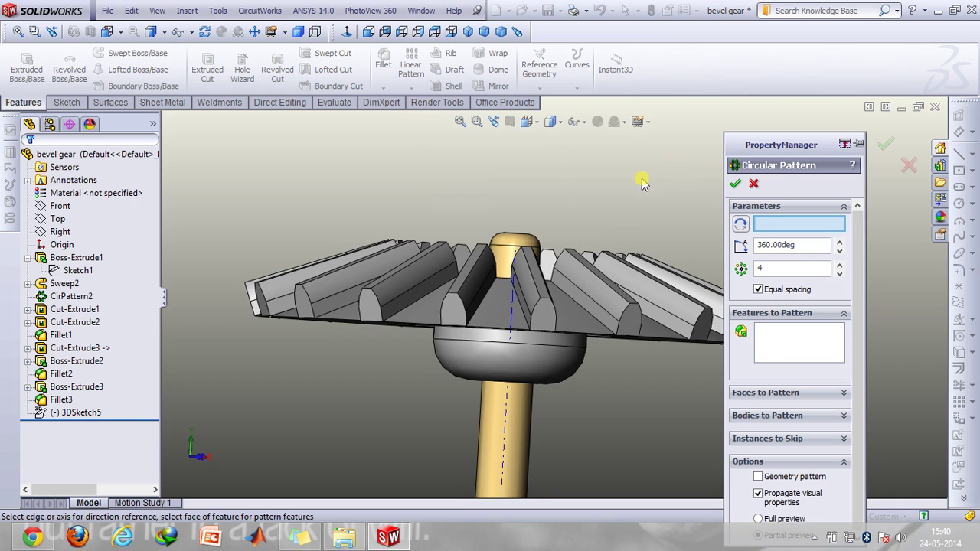
click(755, 185)
- Decline rebuilding the meshing assembly and restore its window
click(906, 107)
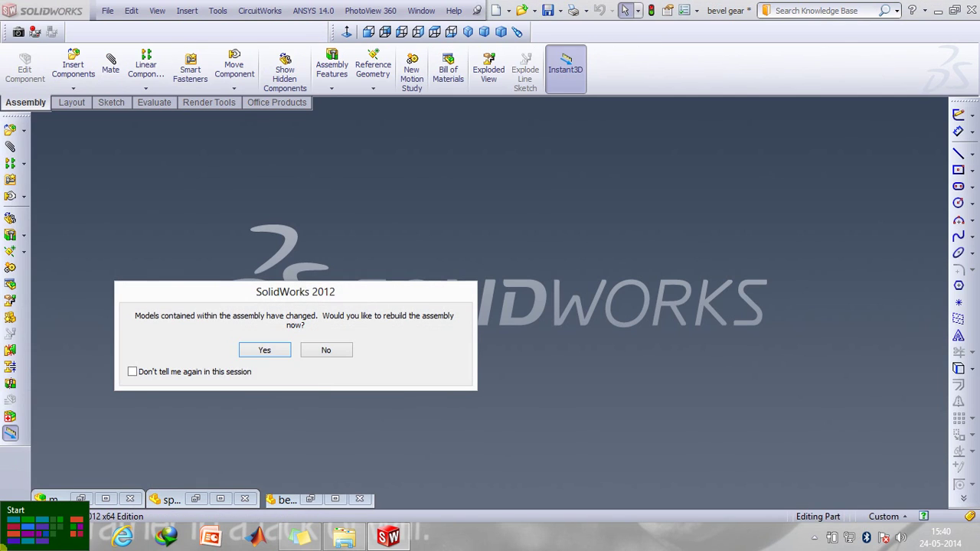
click(324, 354)
click(107, 498)
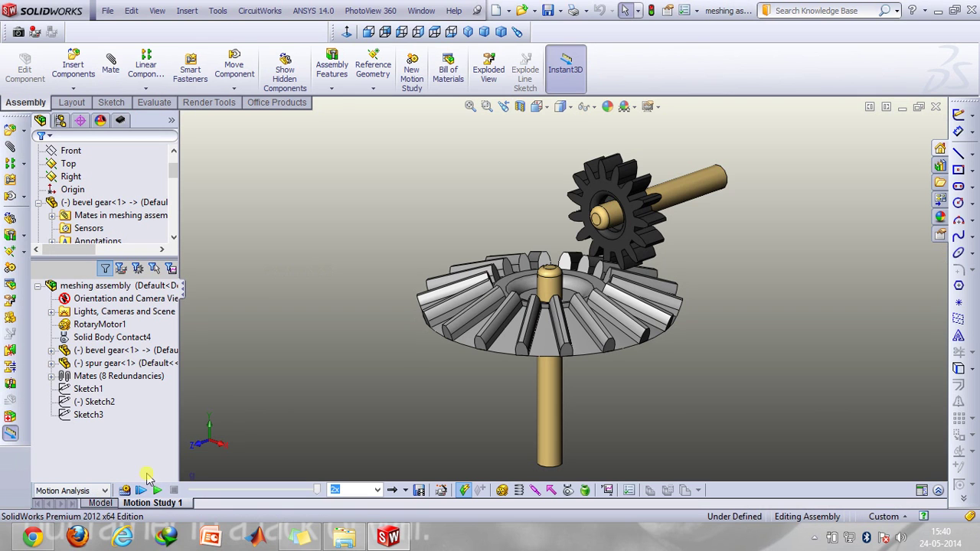
- Return to the Model tab, fit the assembly, and zoom in on both gears
click(101, 503)
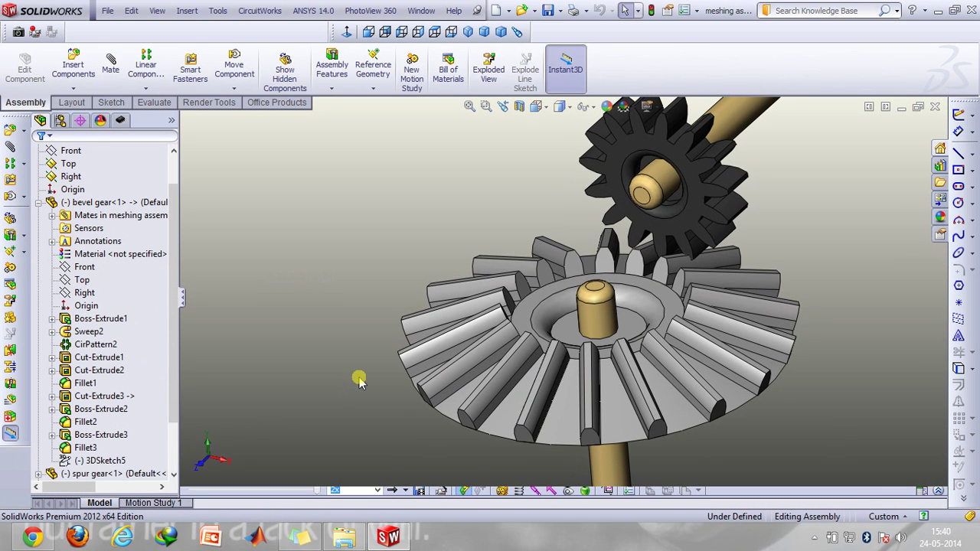
key(f)
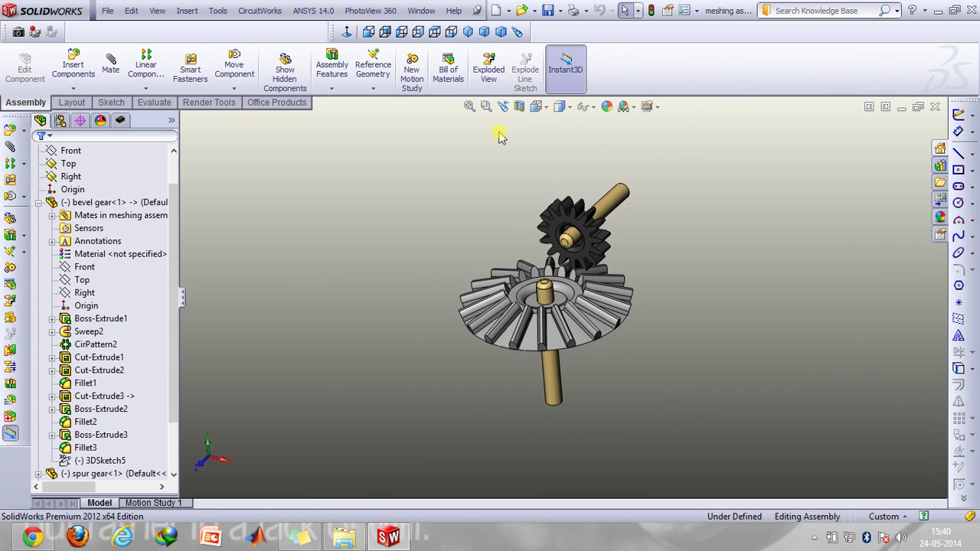
click(486, 106)
drag(417, 165, 688, 353)
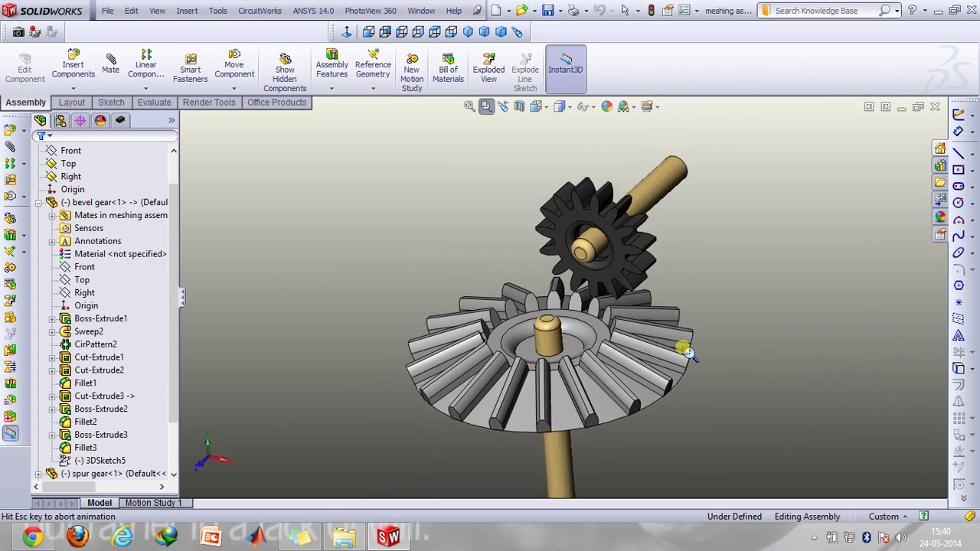
click(486, 106)
scroll(157, 230, up, 1)
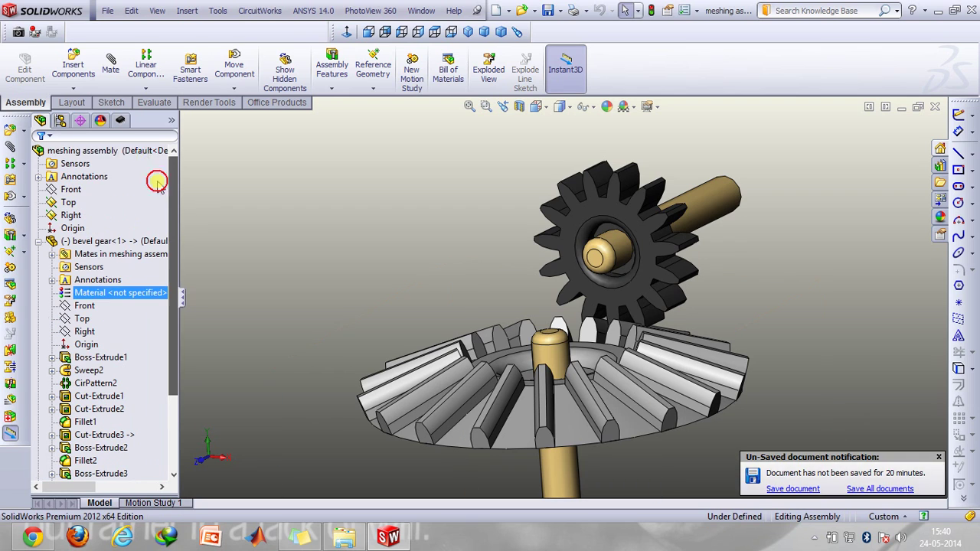
- Show the assembly's Front plane and display temporary axes through both gear shafts
right_click(74, 190)
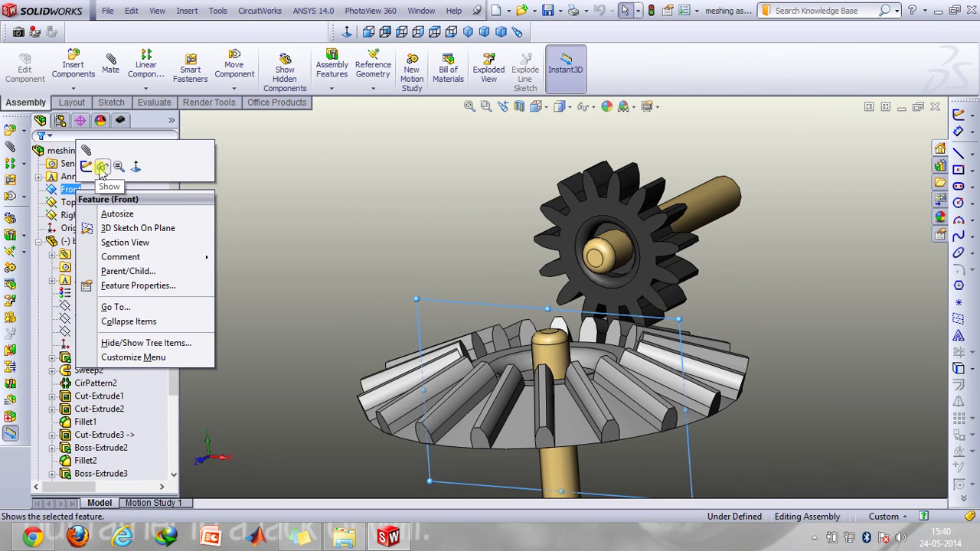
click(89, 168)
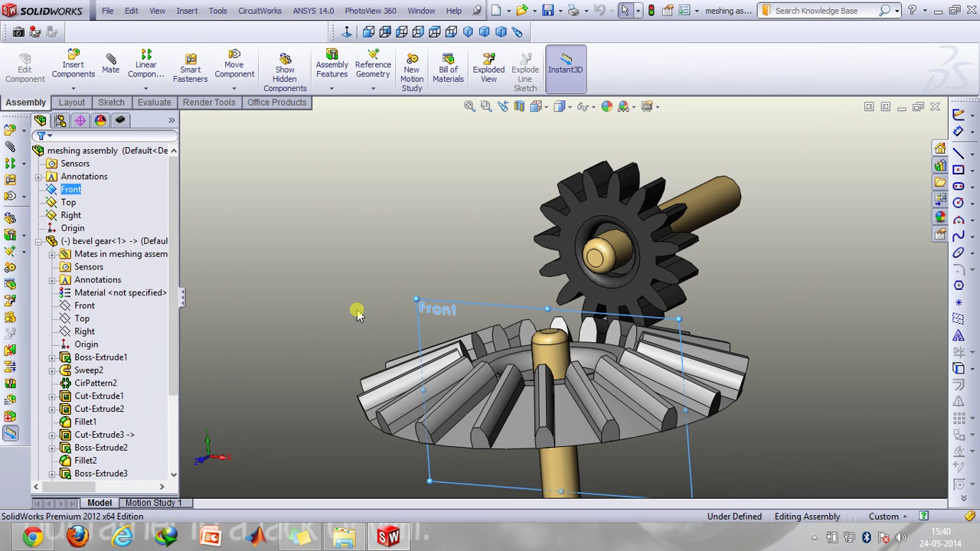
click(110, 66)
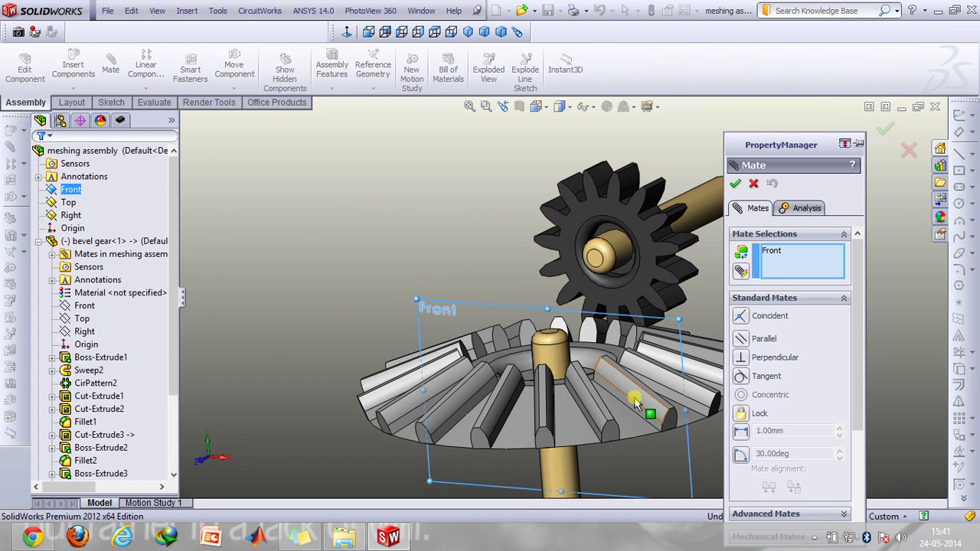
click(587, 107)
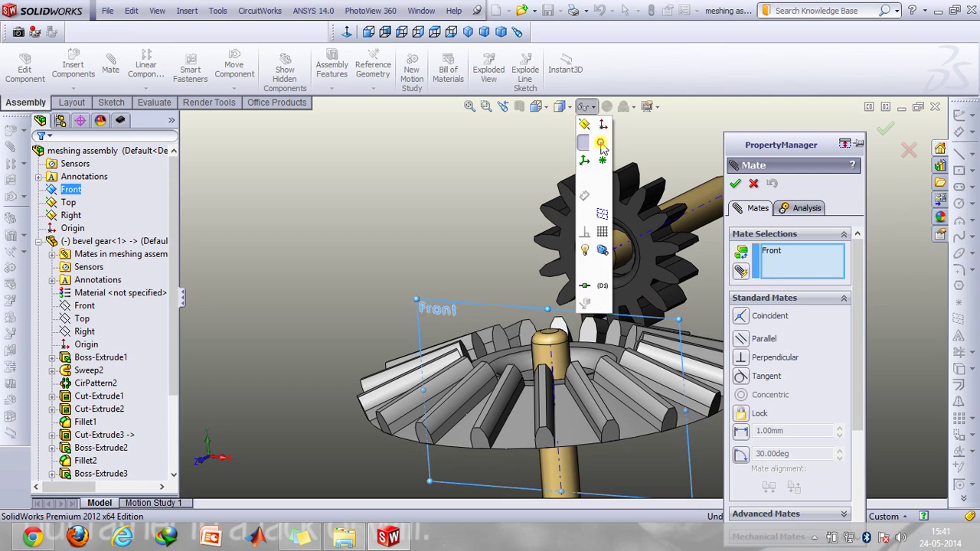
click(595, 143)
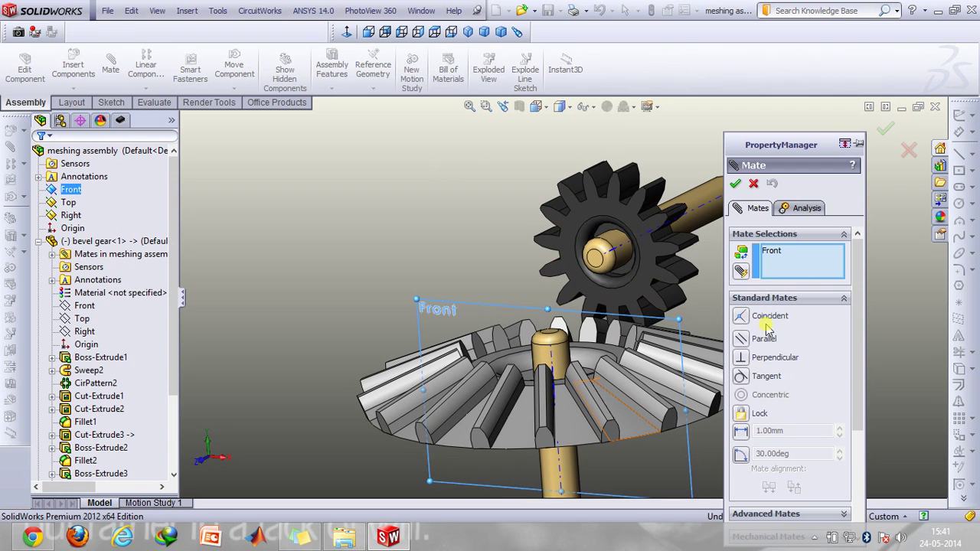
- Cancel the mate without adding it and rotate the view around the assembly
click(754, 185)
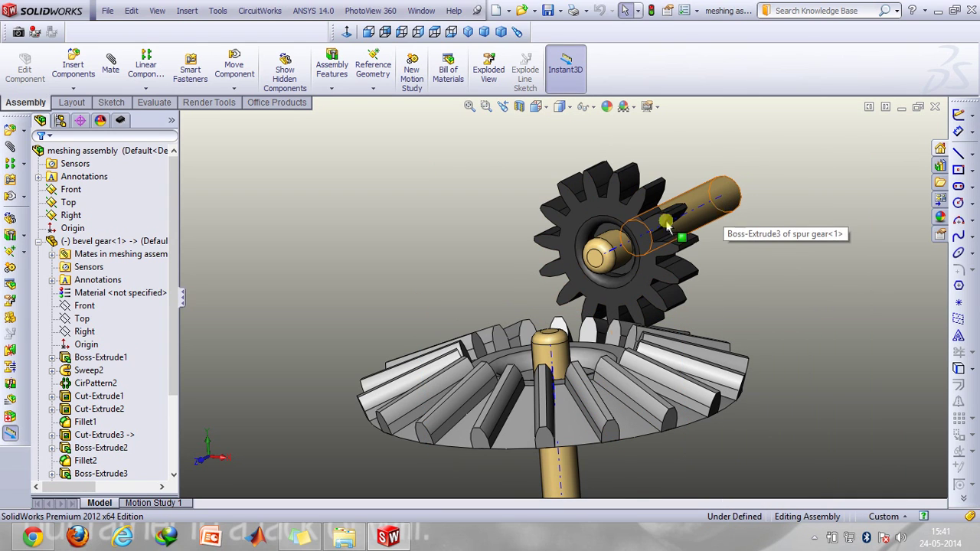
key(Right)
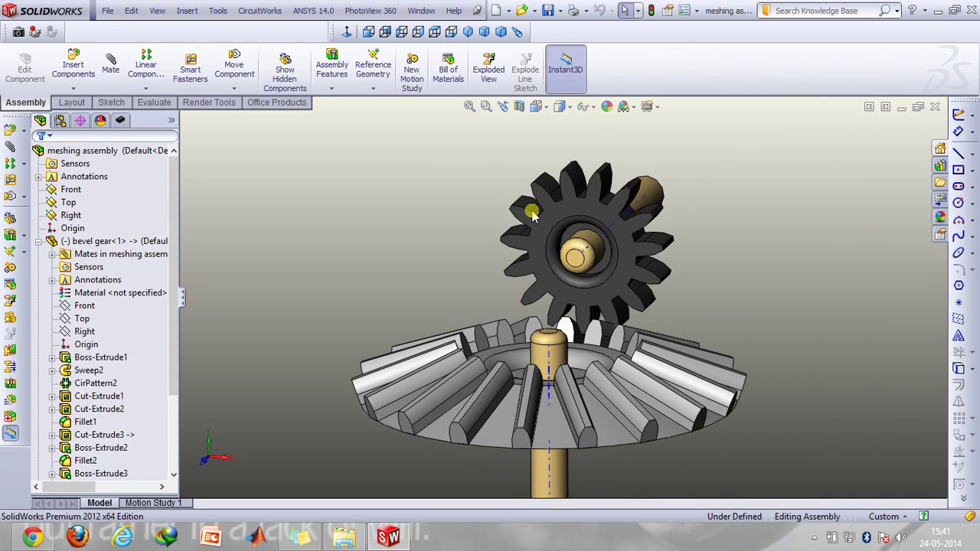
click(234, 89)
- Free-drag the spur gear above the bevel gear's teeth and tilt the view downward
click(247, 100)
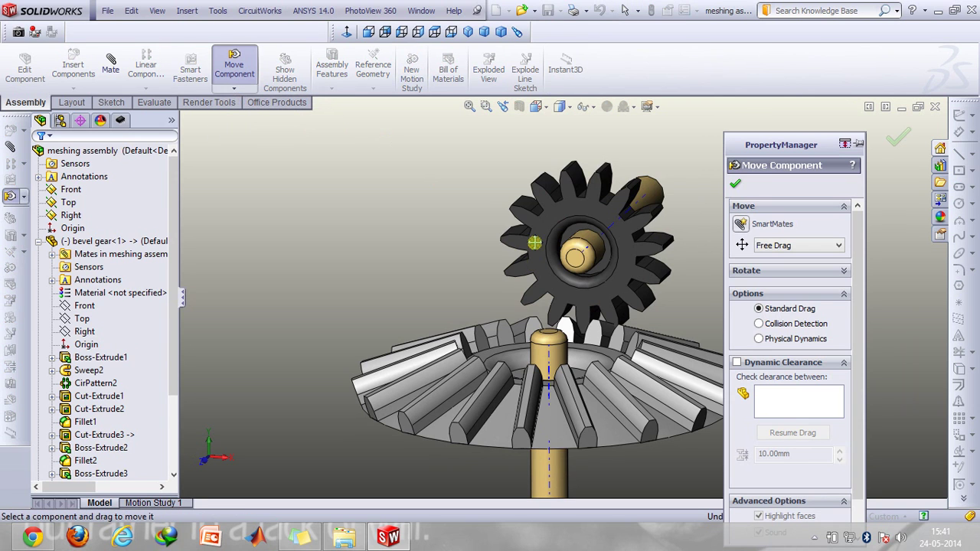
drag(535, 242, 575, 338)
key(Down)
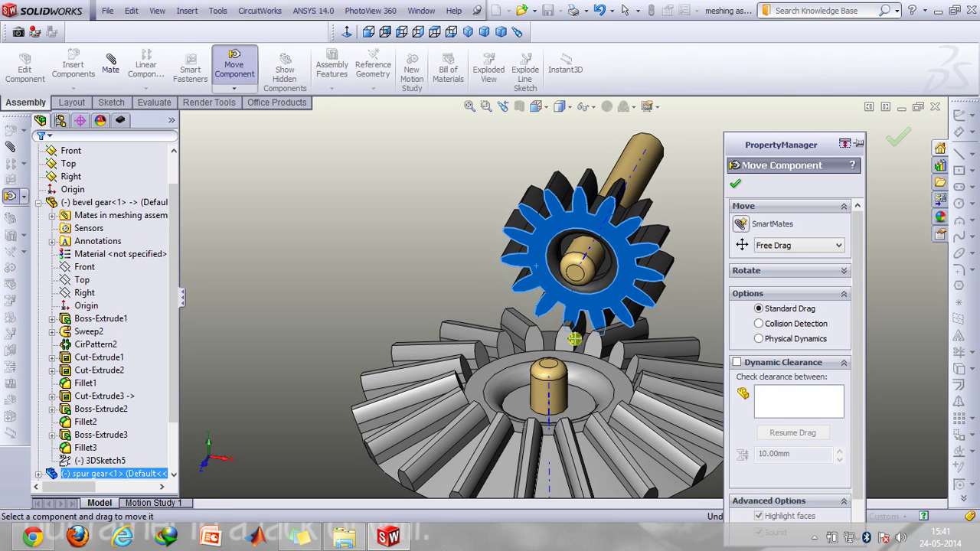
- Confirm the spur gear move, then check Motion Study 1's Motion Analysis type, Solid Body Contact4 and RotaryMotor1
click(733, 186)
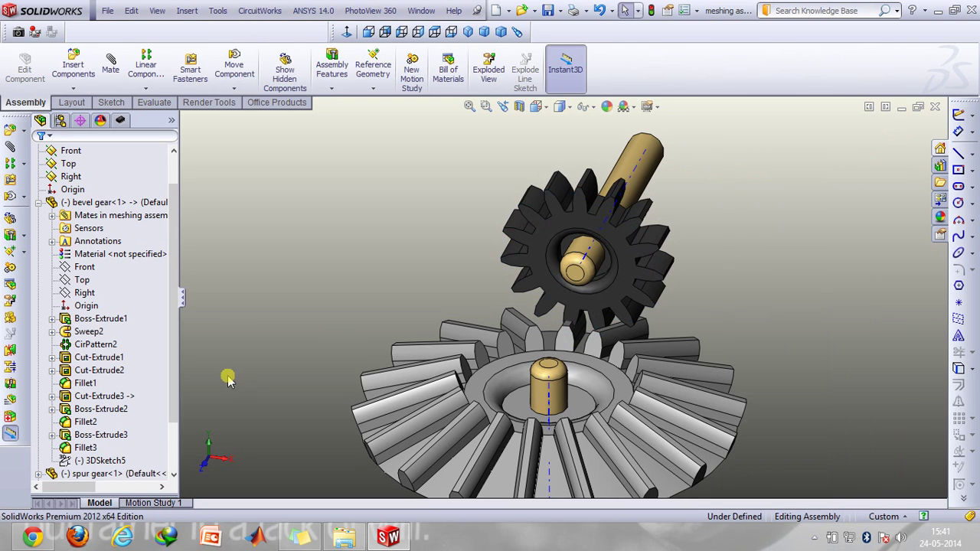
click(160, 504)
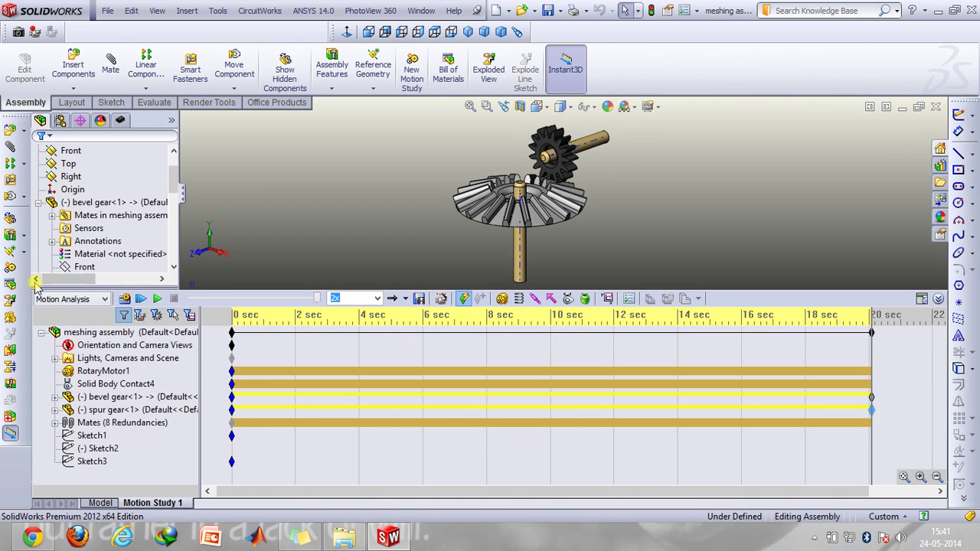
click(52, 299)
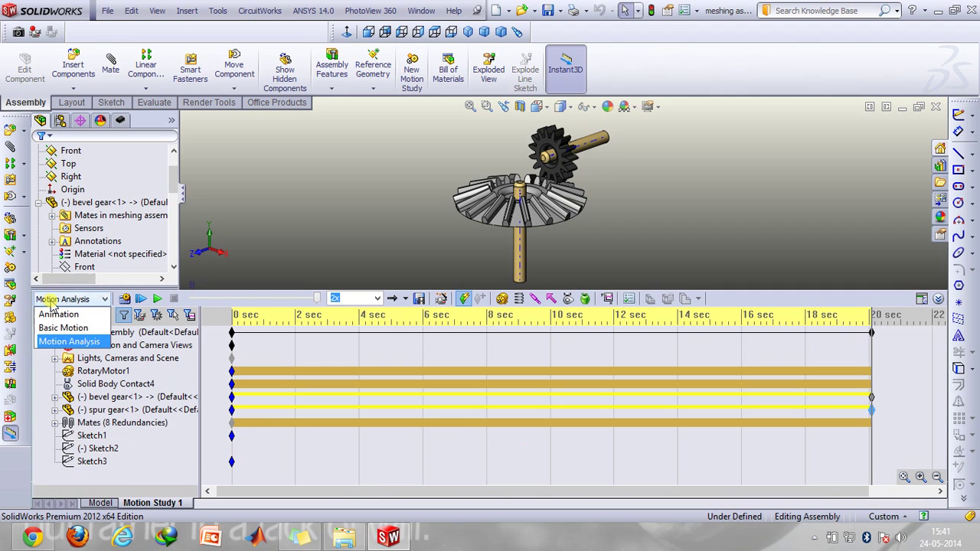
click(69, 342)
click(115, 383)
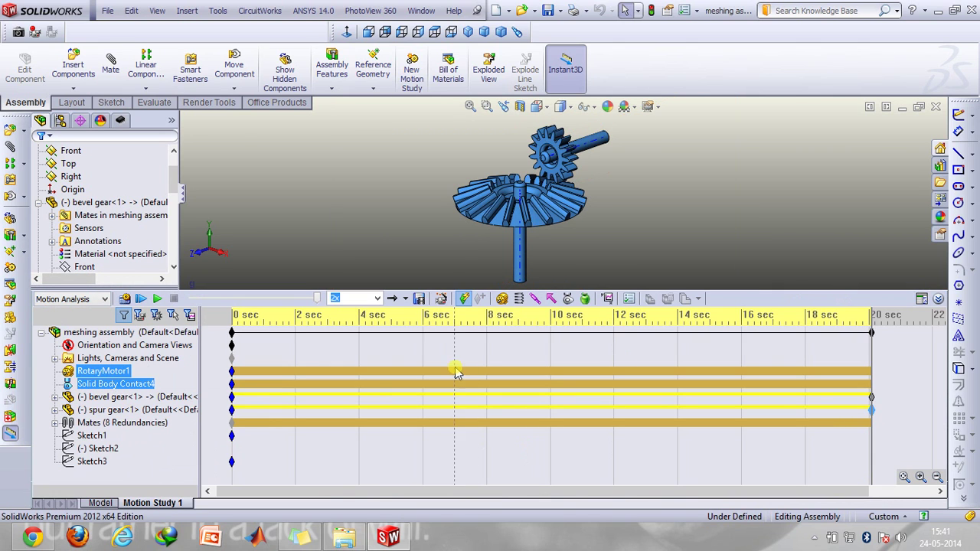
click(104, 371)
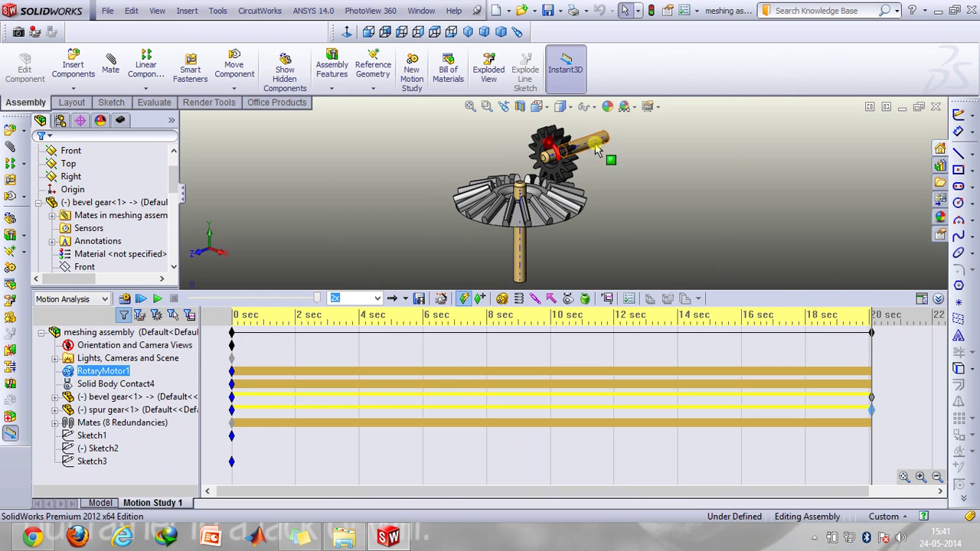
- Hide the temporary axes, collapse the timeline, and play the gear motion simulation
click(587, 107)
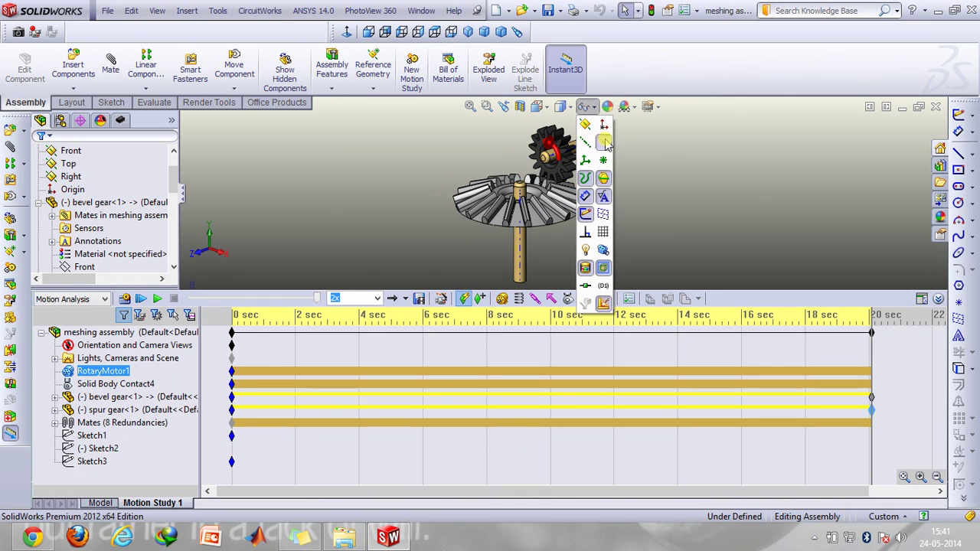
click(586, 142)
click(940, 298)
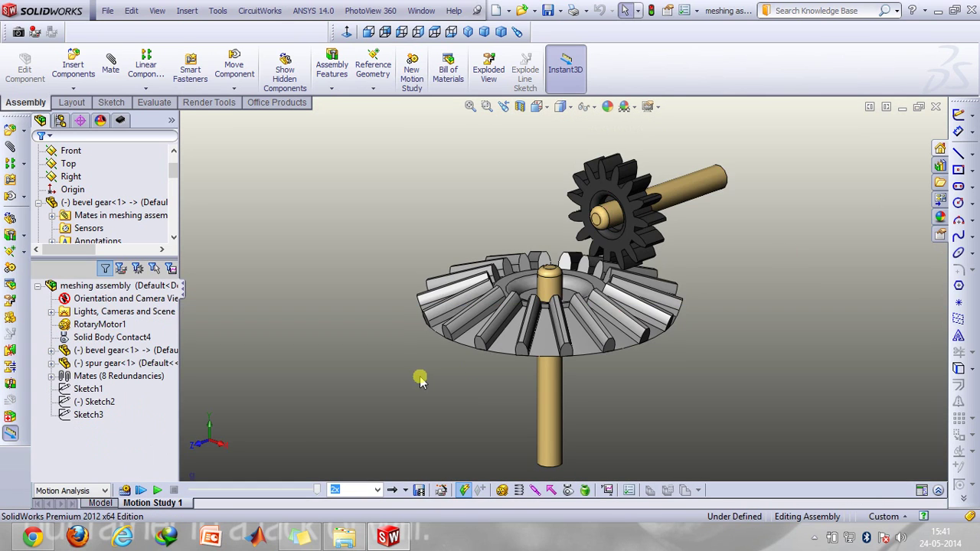
click(140, 491)
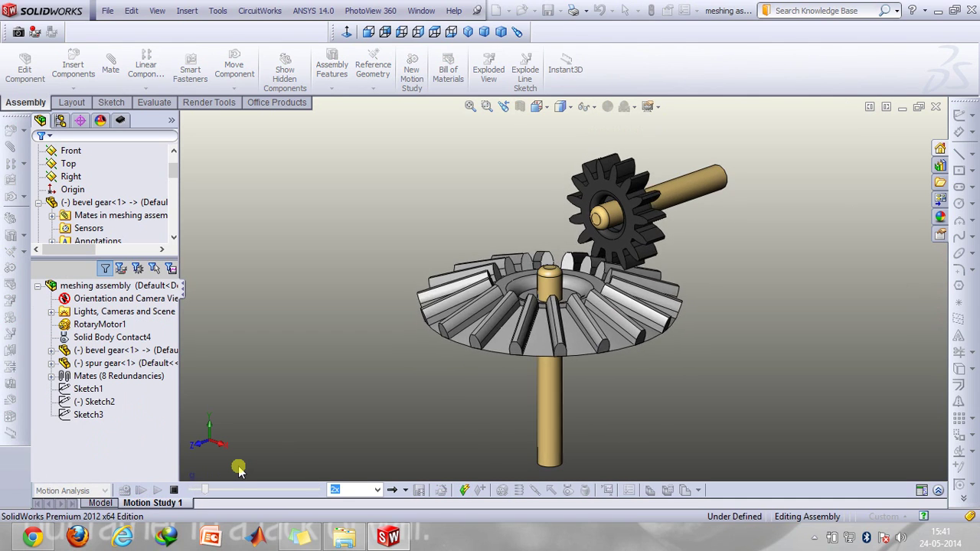